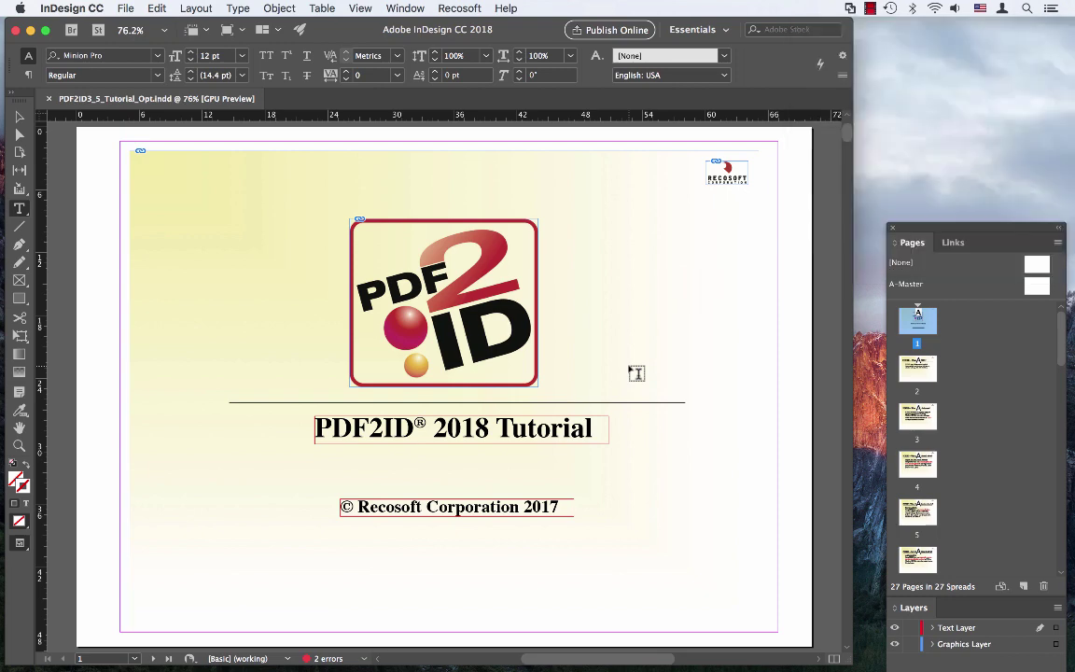
Set the Recosoft ID2Office export format to Microsoft PowerPoint (pptx) and start the export.
left_click(459, 7)
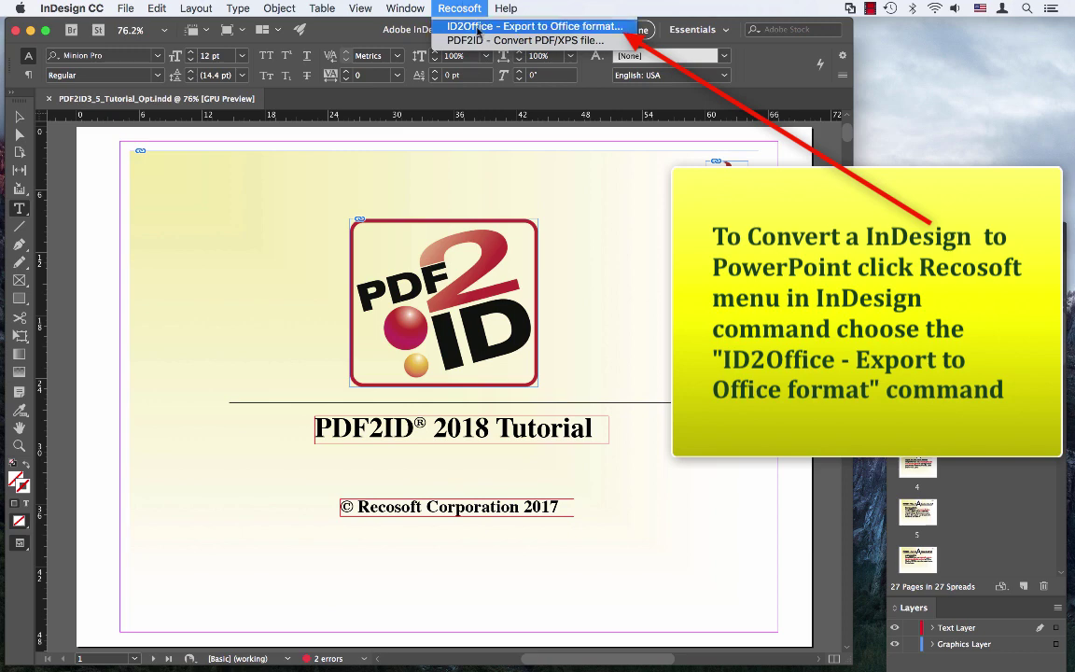
left_click(523, 26)
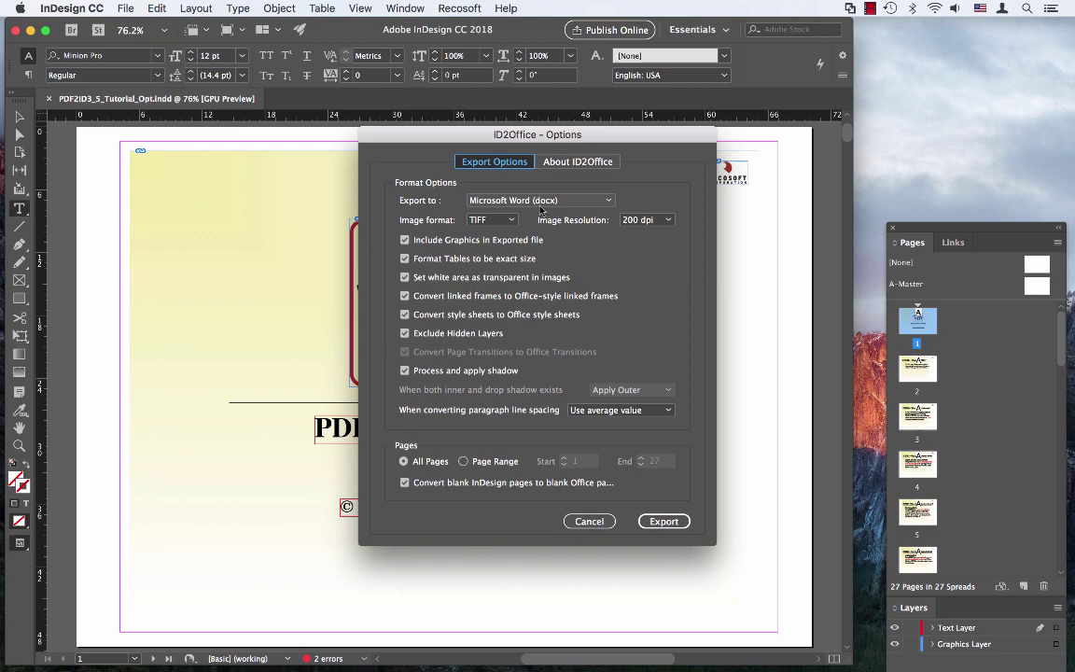
left_click(522, 200)
left_click(534, 232)
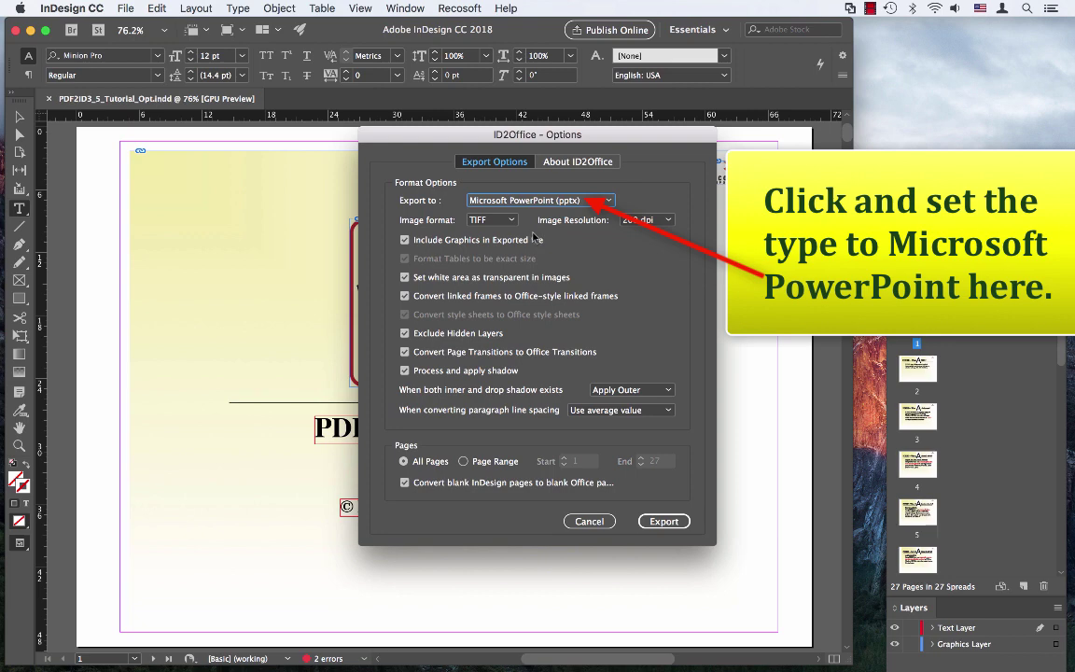
left_click(664, 523)
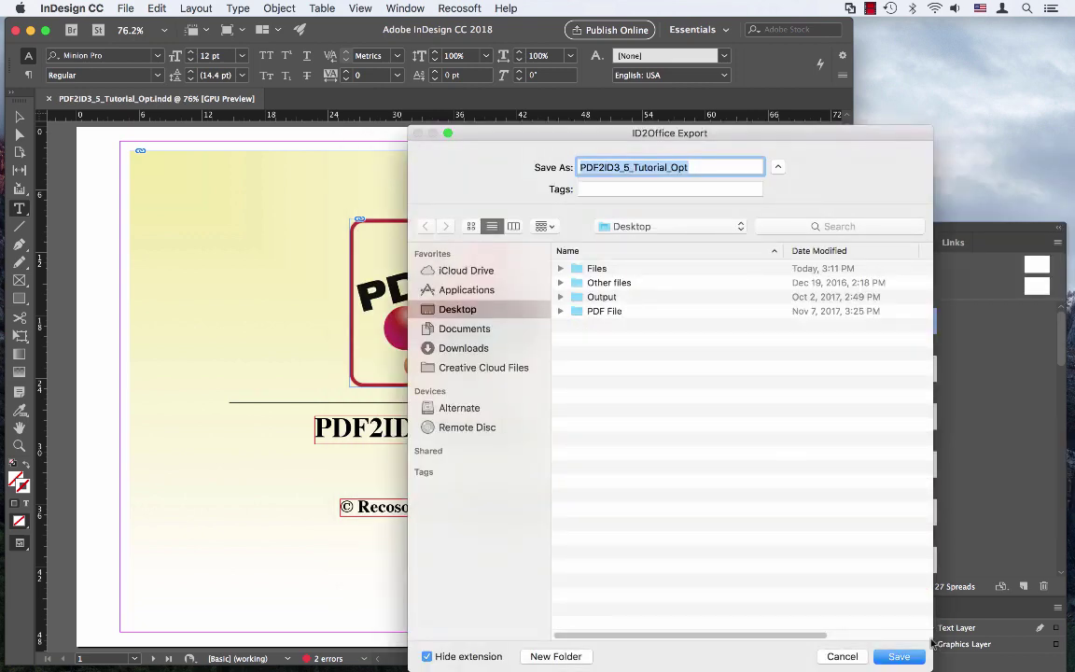
Save the exported presentation to the Desktop under its default file name.
left_click(896, 655)
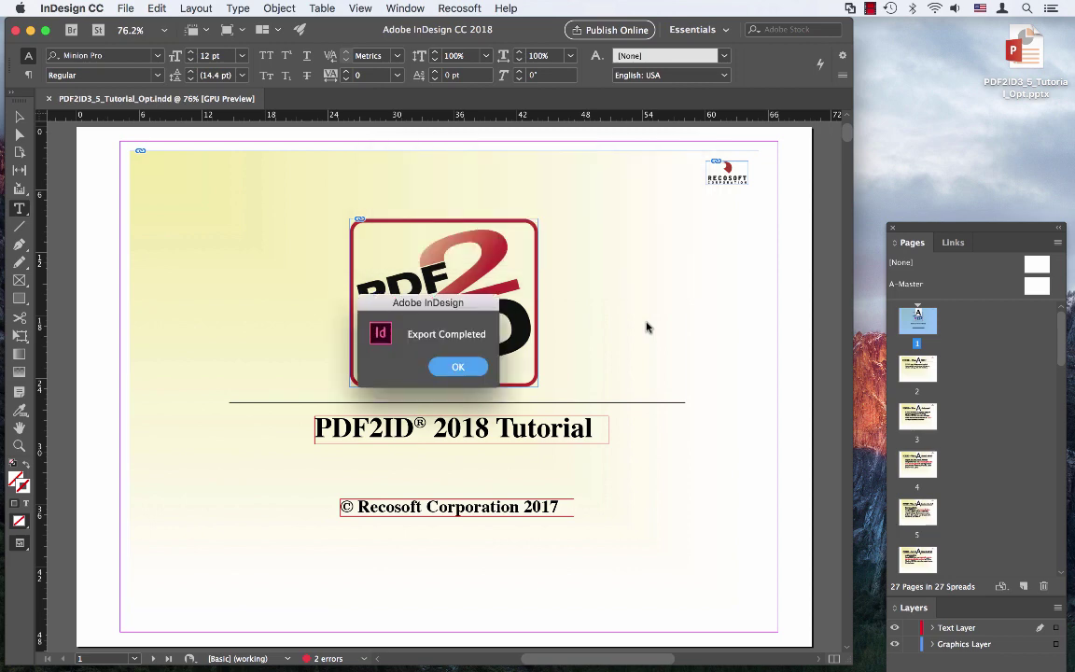
Dismiss the export-completed alert and open PDF2ID3_5_Tutorial_Opt.pptx from the desktop in PowerPoint.
left_click(468, 369)
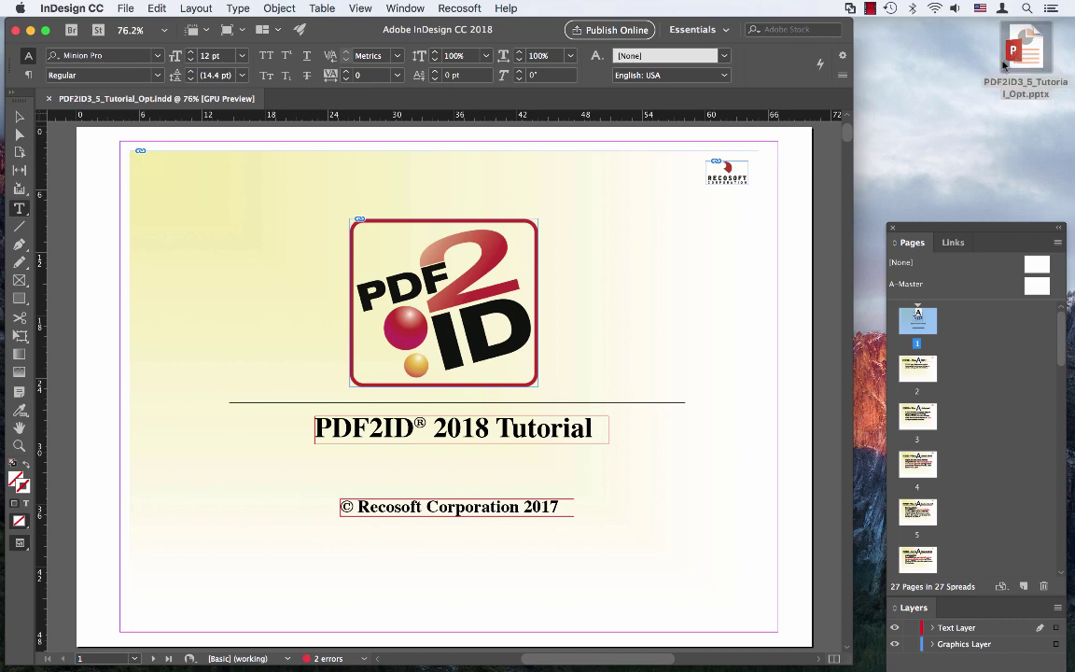
left_click_drag(1019, 58, 982, 84)
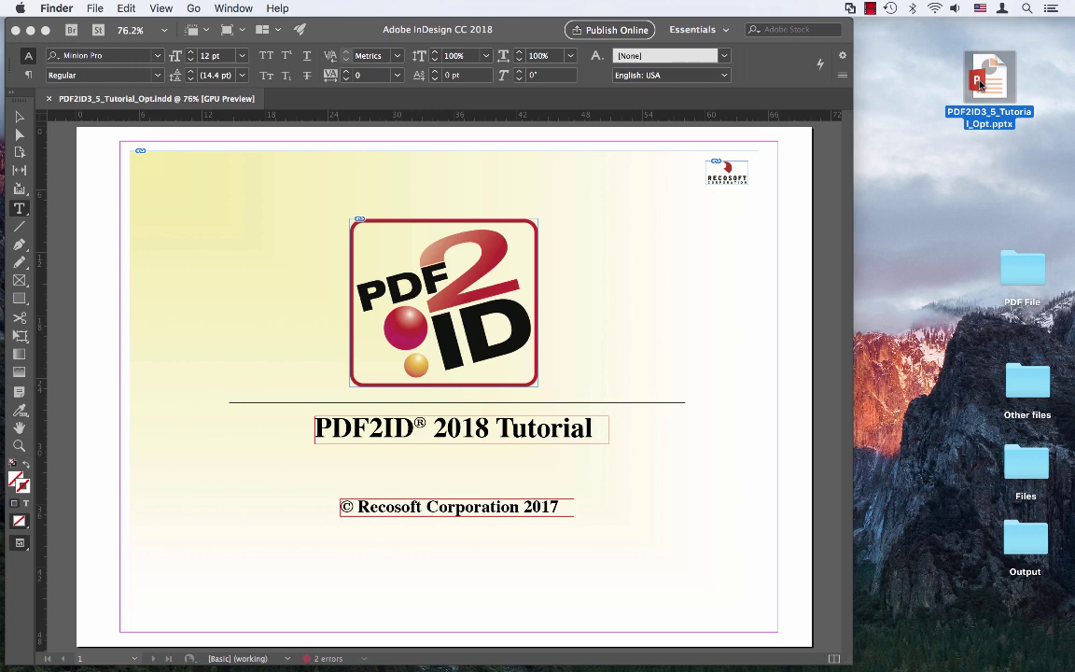
double_click(979, 83)
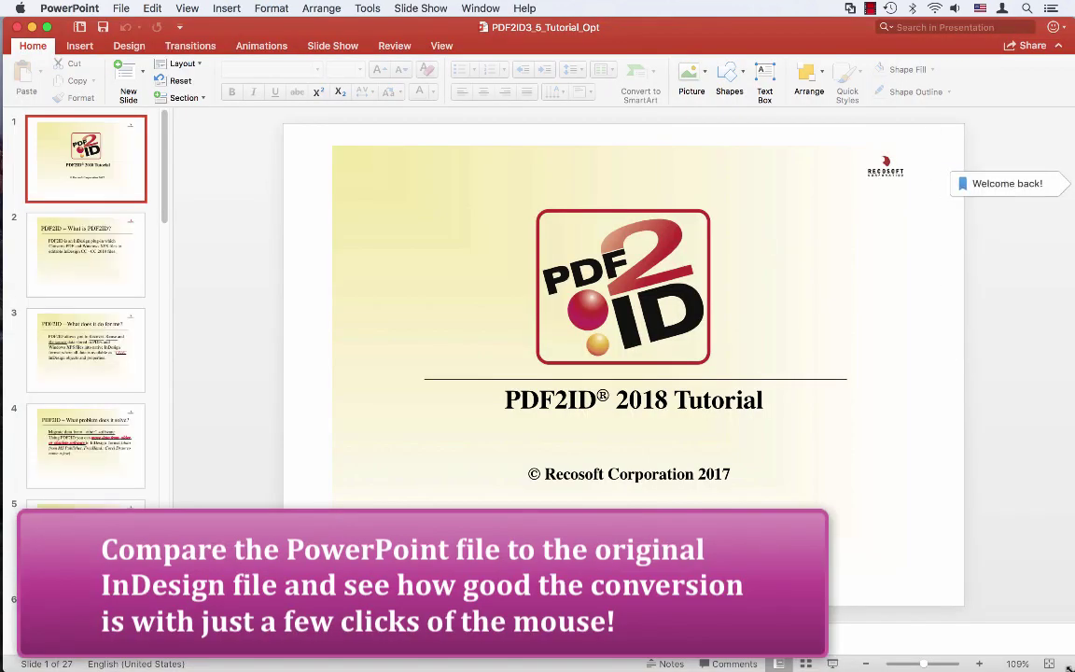
Place PowerPoint beside InDesign and inspect slide 1's logo and 'PDF2ID 2018 Tutorial' title.
left_click_drag(1072, 660, 801, 659)
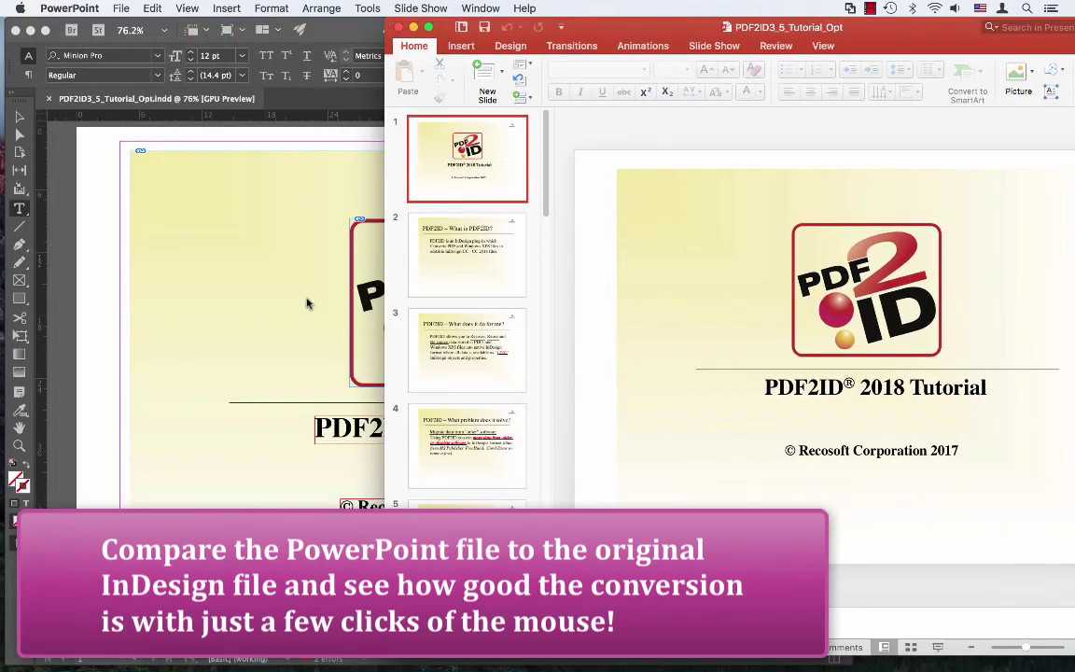
left_click(284, 275)
left_click(868, 267)
left_click(866, 290)
left_click(786, 383)
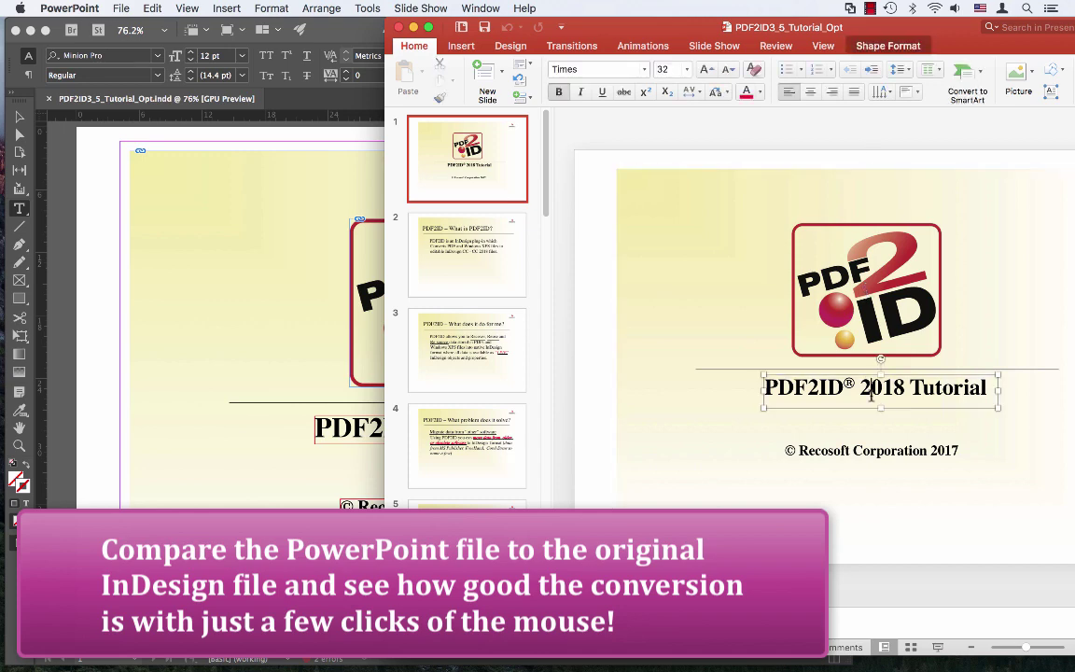
Inspect the converted title and body text on slide 2.
left_click(470, 272)
left_click(888, 226)
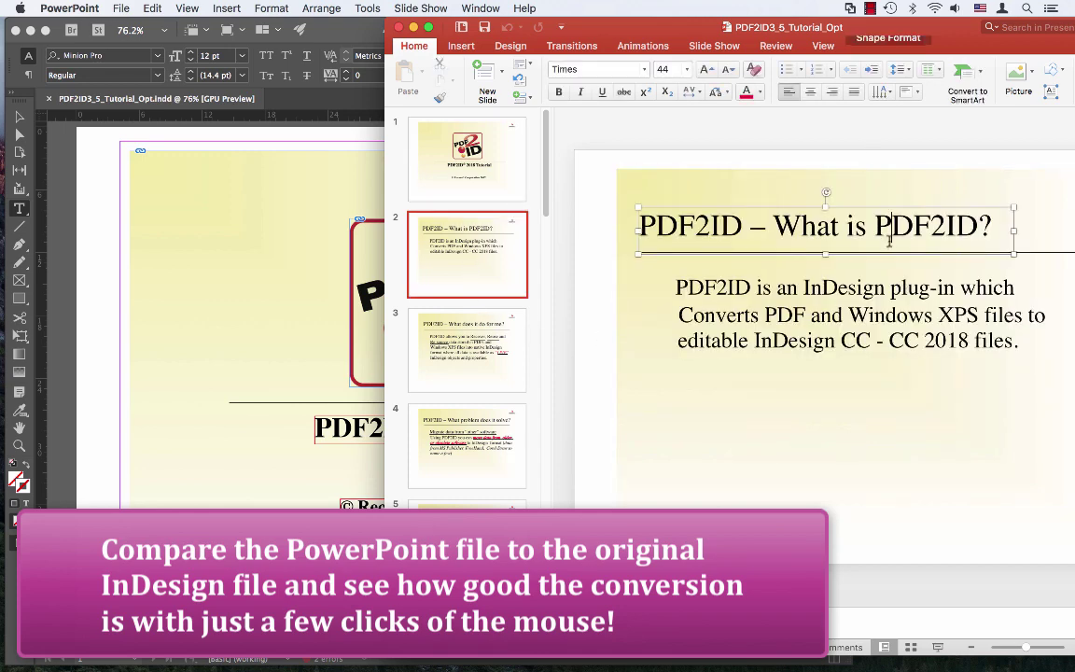
left_click(878, 271)
Show slide 3 enlarged and compare it with the InDesign original.
left_click(492, 341)
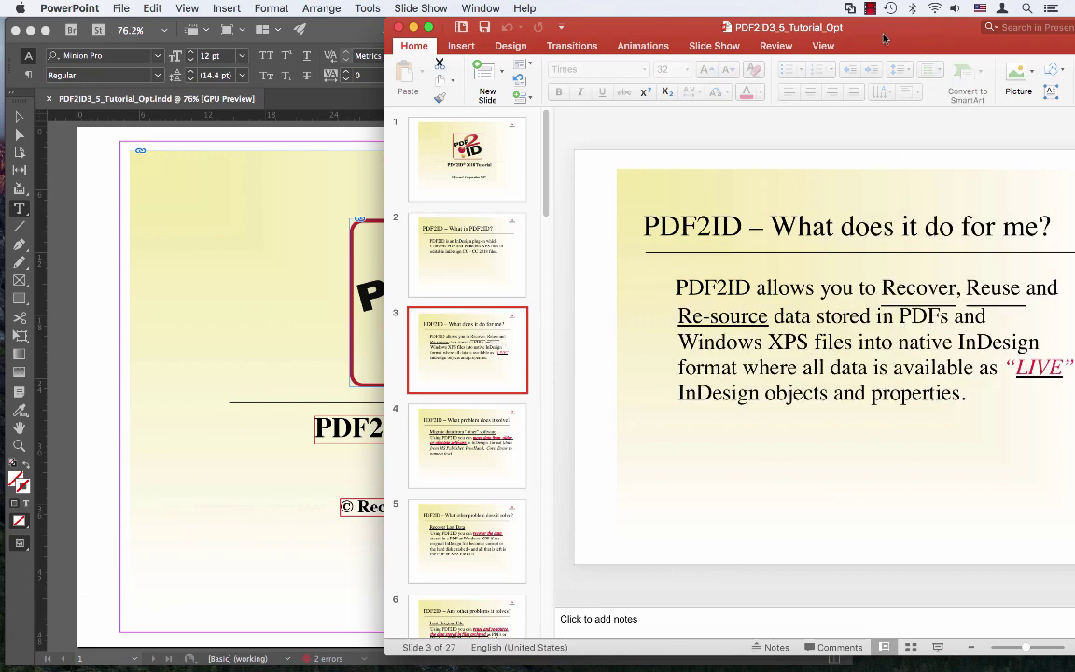
double_click(799, 34)
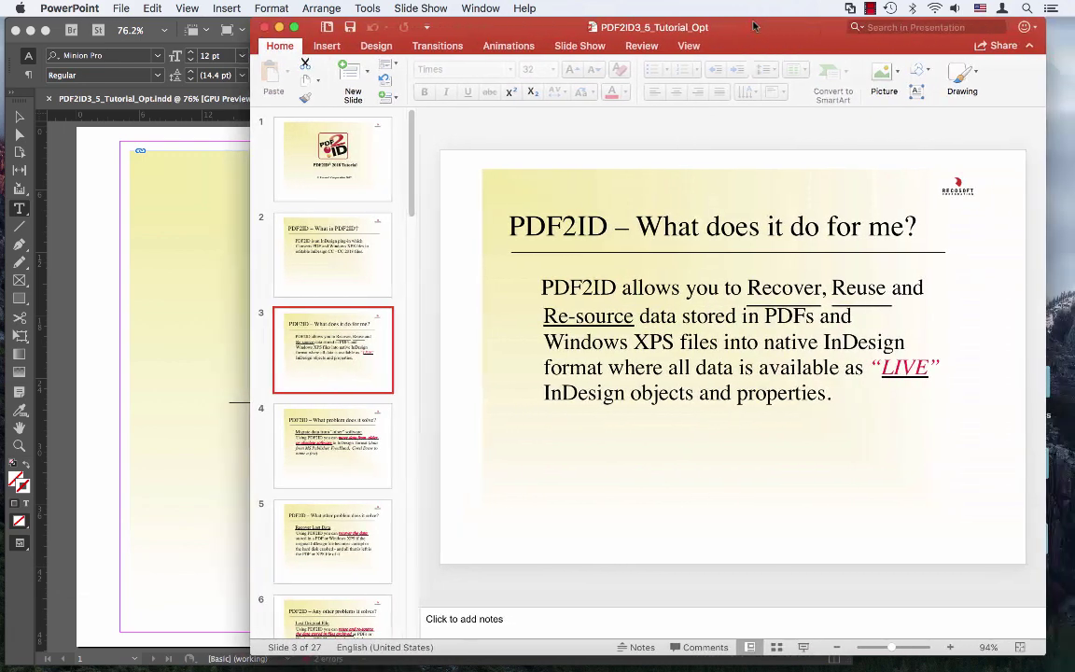
left_click(149, 268)
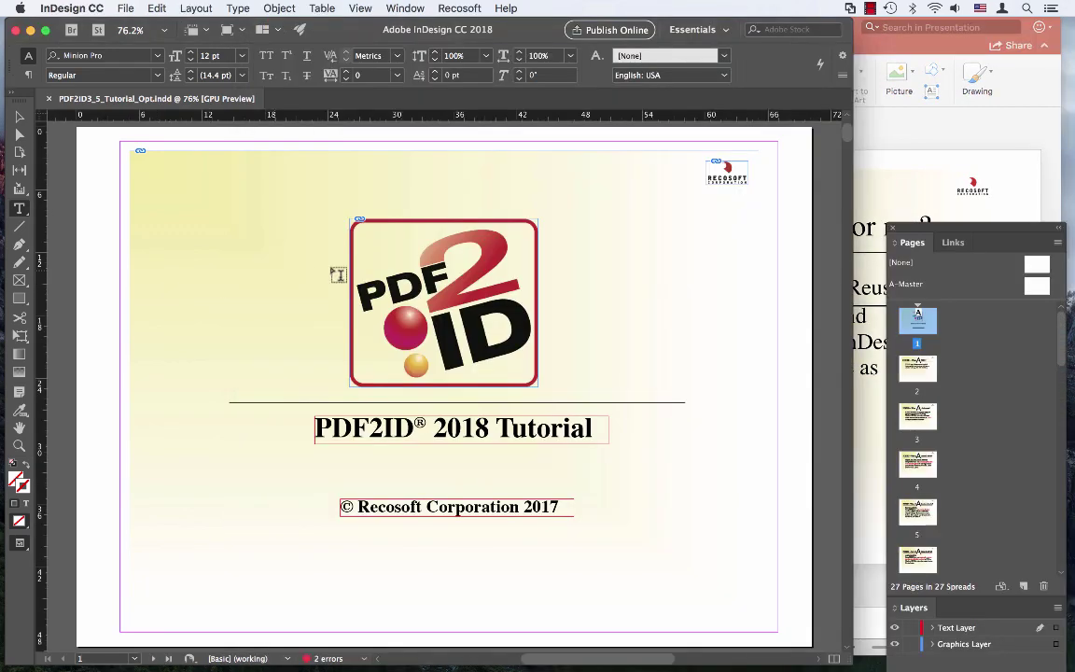
left_click(901, 184)
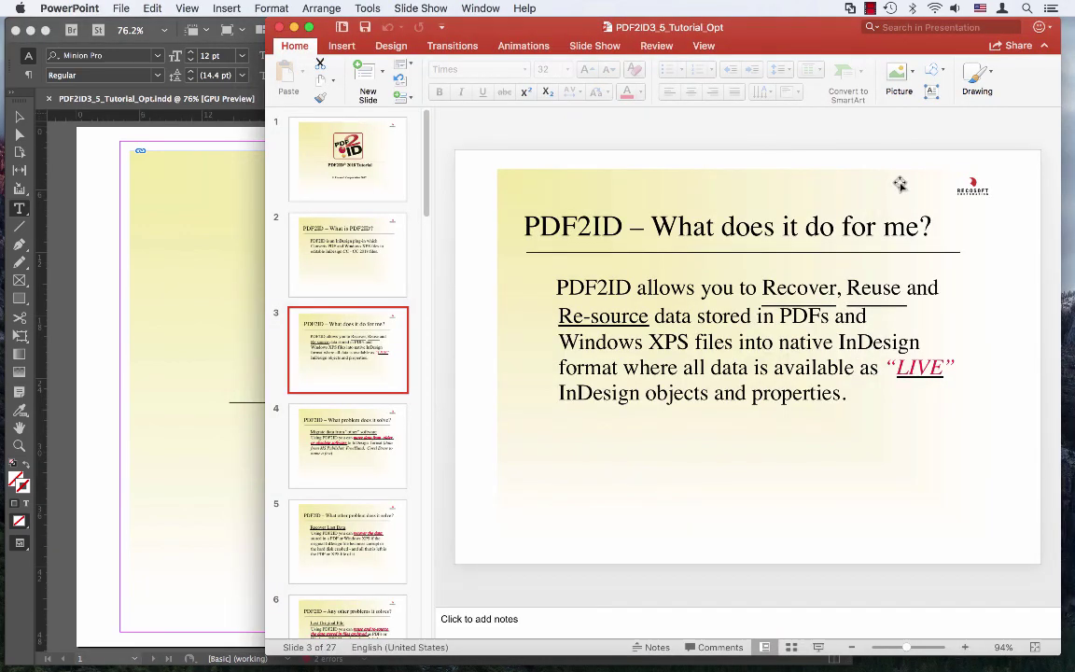